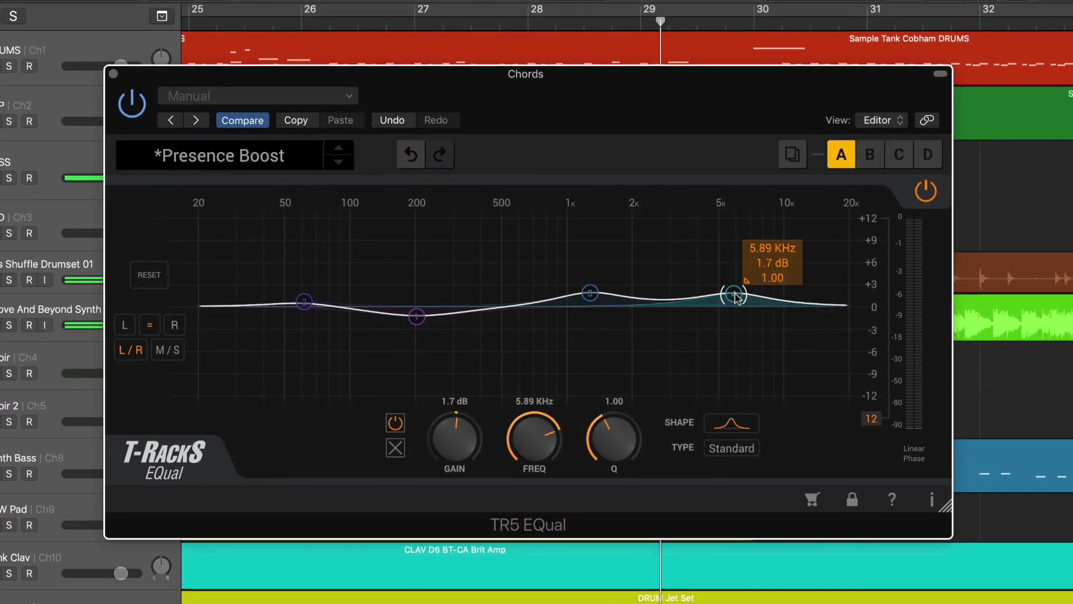
Raise the TR5 EQual high band node to about +1.7 dB at 5.89 kHz.
left_click(590, 296)
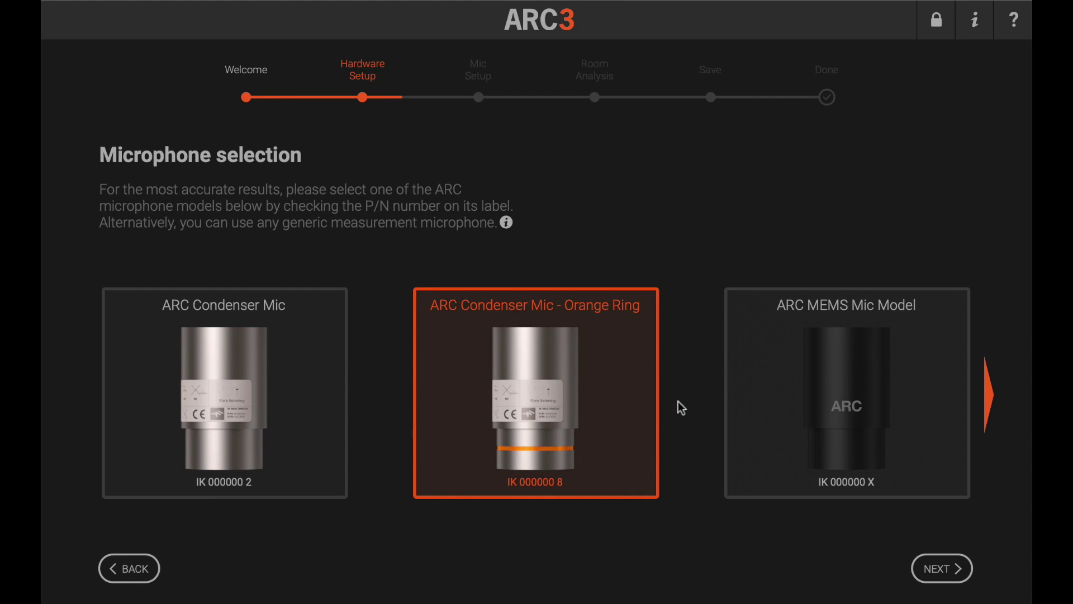
Choose Generic Measurement Mic as the measurement microphone and continue.
left_click(768, 401)
left_click(989, 394)
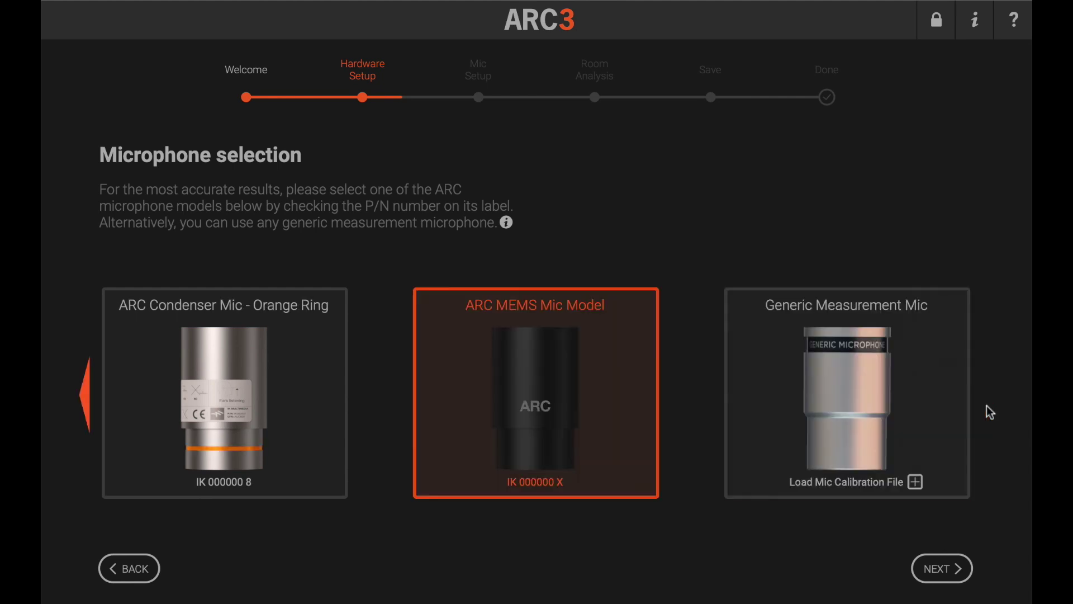
left_click(954, 405)
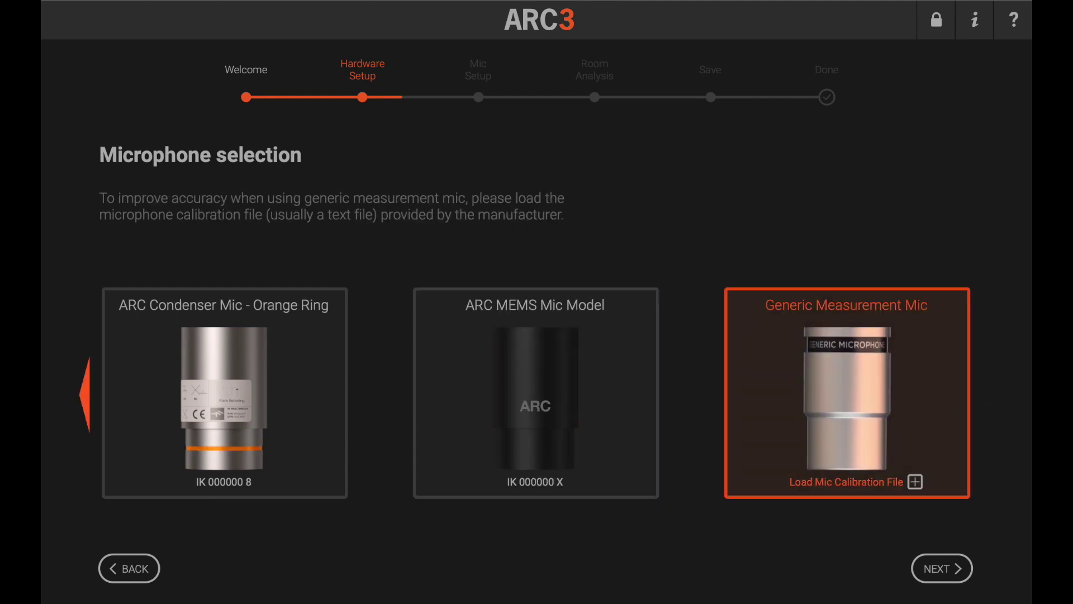
left_click(941, 568)
Pick a studio listening area, trying Monitor Spot, Wide Area and Back Area.
left_click(357, 374)
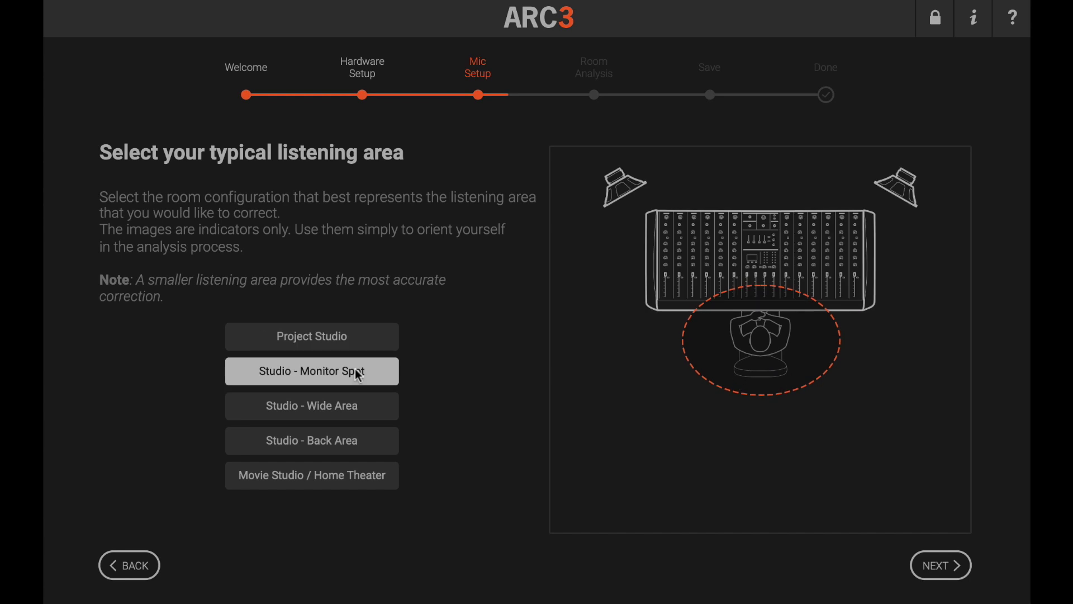
left_click(376, 405)
left_click(375, 439)
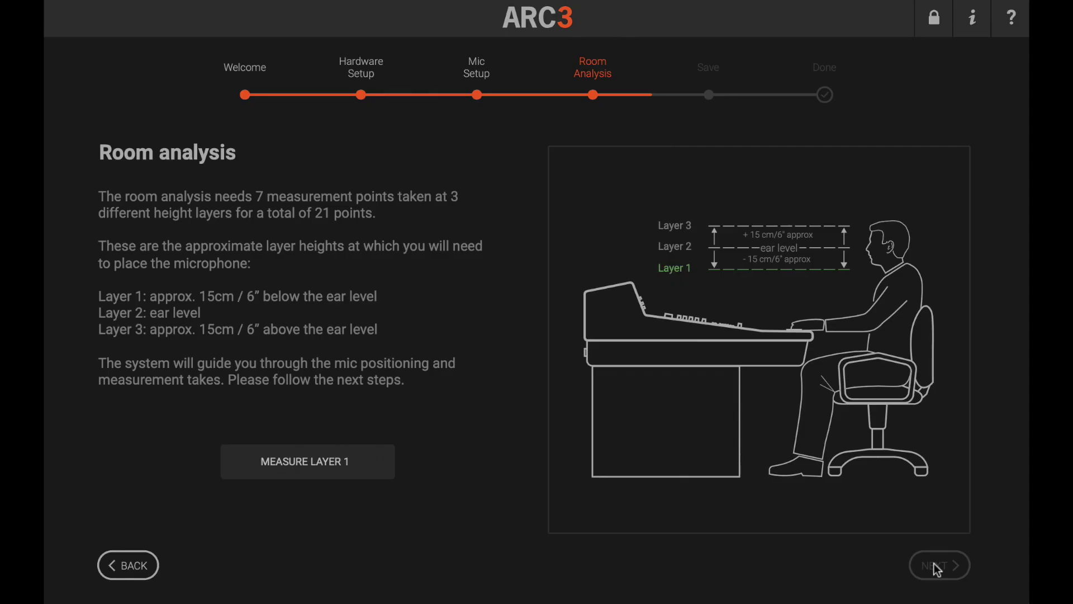
Start layer 1 measurement and capture each measurement point through the final one.
left_click(341, 464)
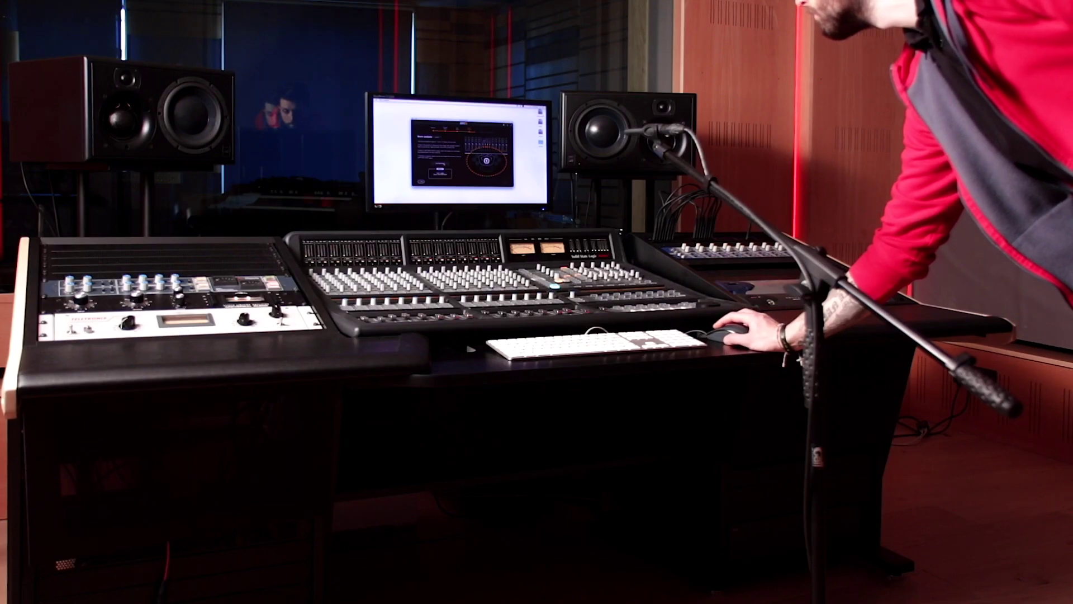
left_click(305, 397)
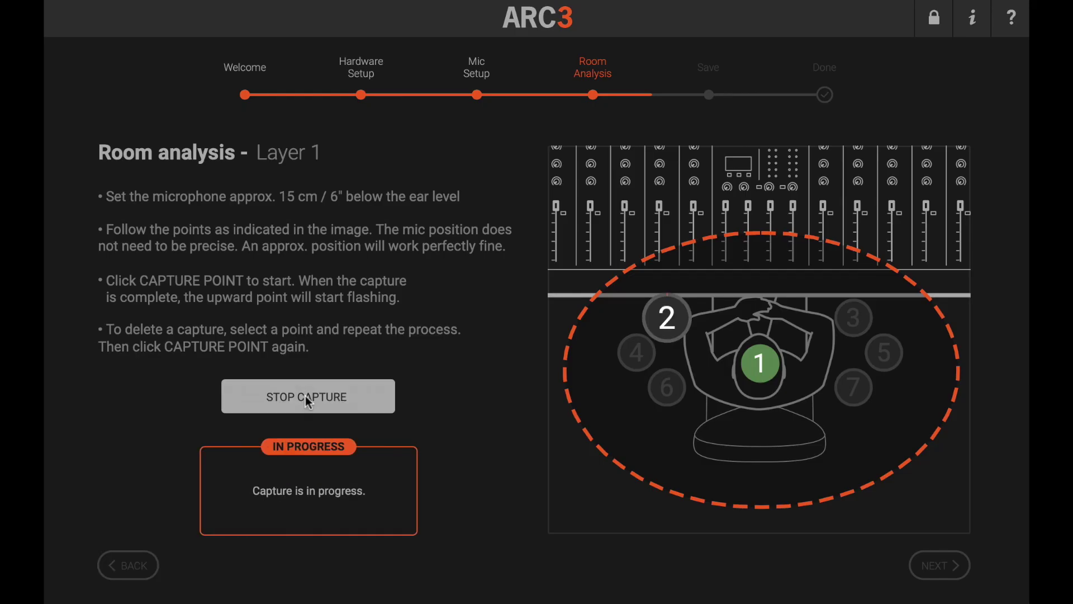
left_click(303, 407)
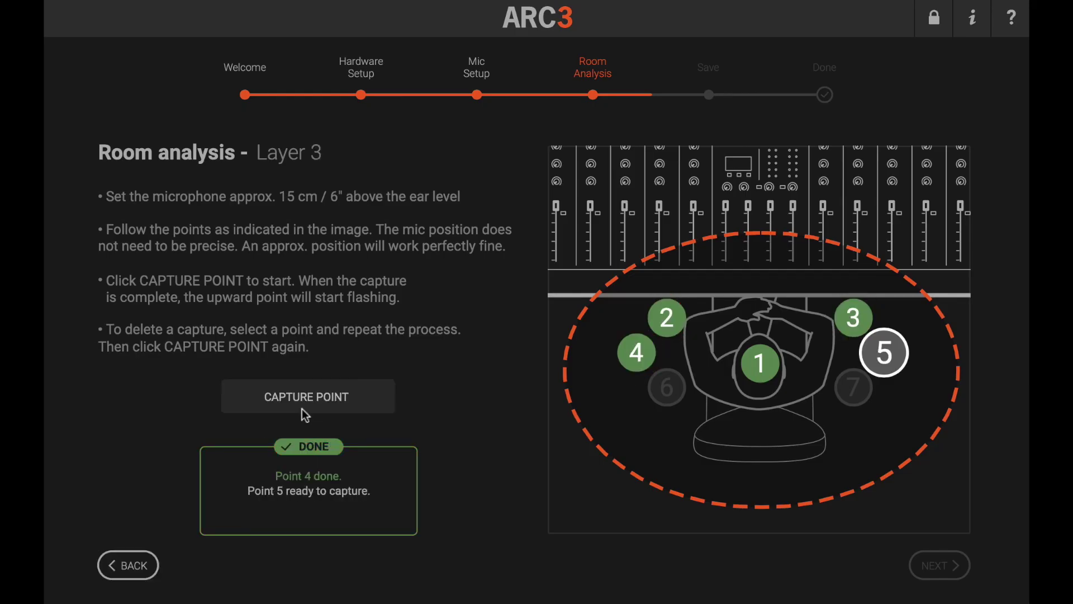
left_click(302, 409)
left_click(302, 408)
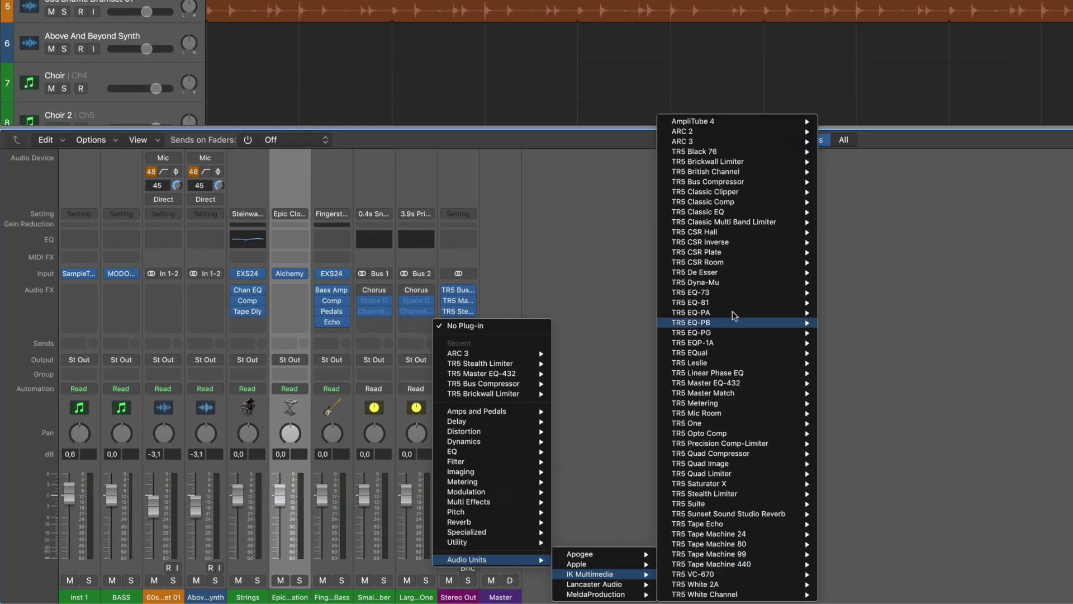
Load ARC 3 from Audio Units > IK Multimedia onto the Stereo Out.
mouse_move(684, 141)
left_click(843, 141)
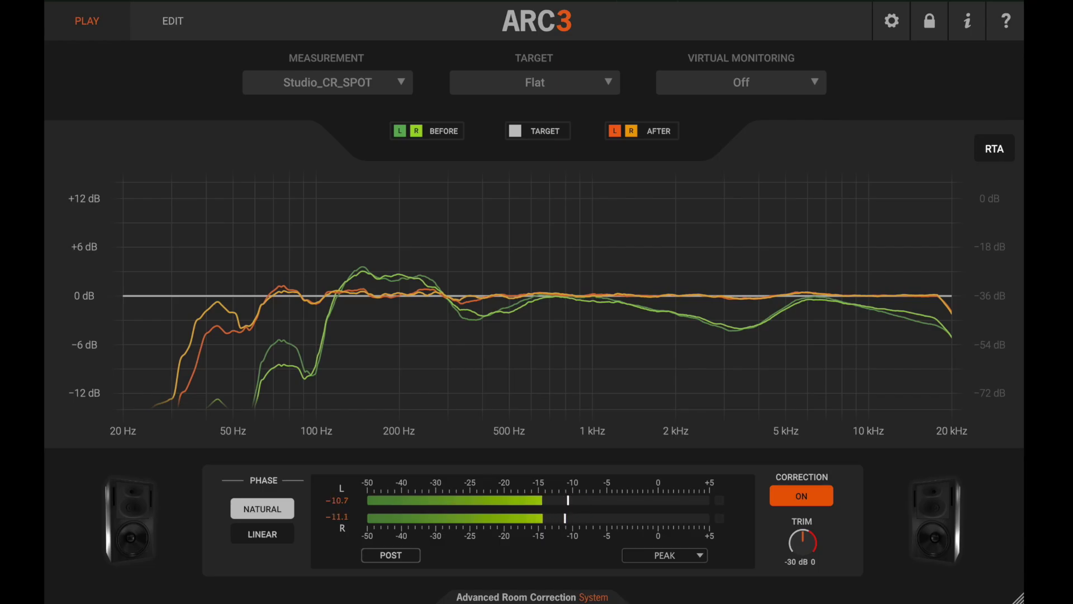
In the Edit view, raise Low Range to about 45 Hz and lower High Range to about 8 kHz.
left_click(172, 21)
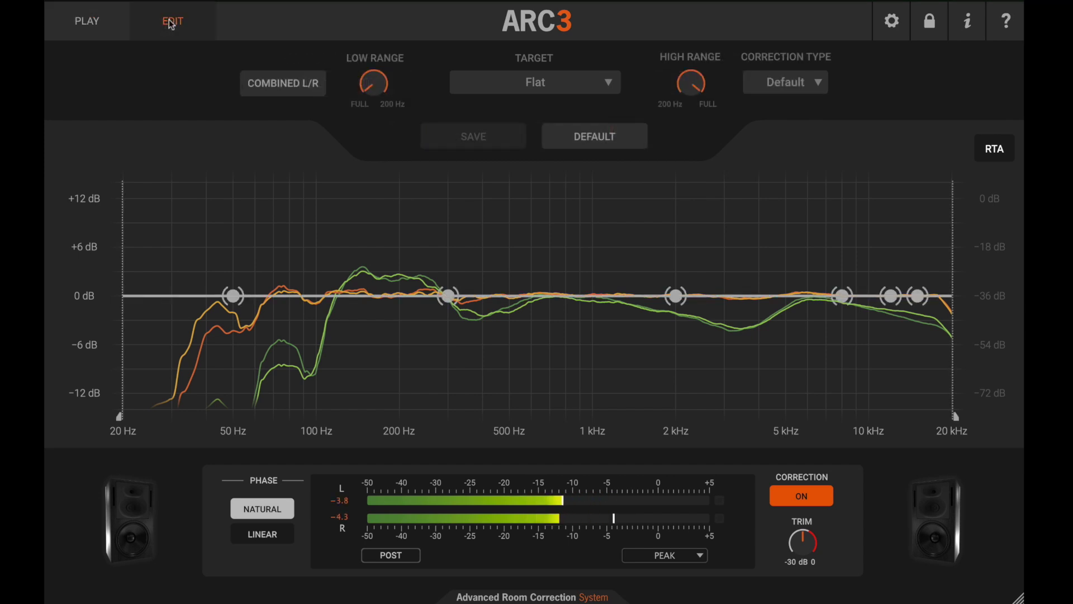
left_click_drag(365, 88, 366, 66)
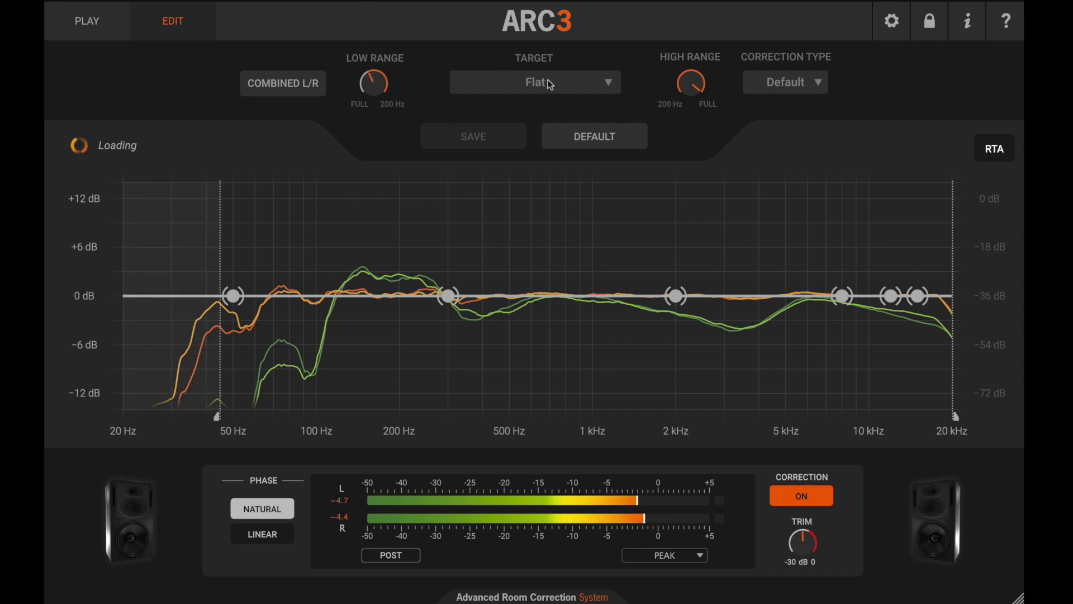
left_click_drag(691, 83, 682, 126)
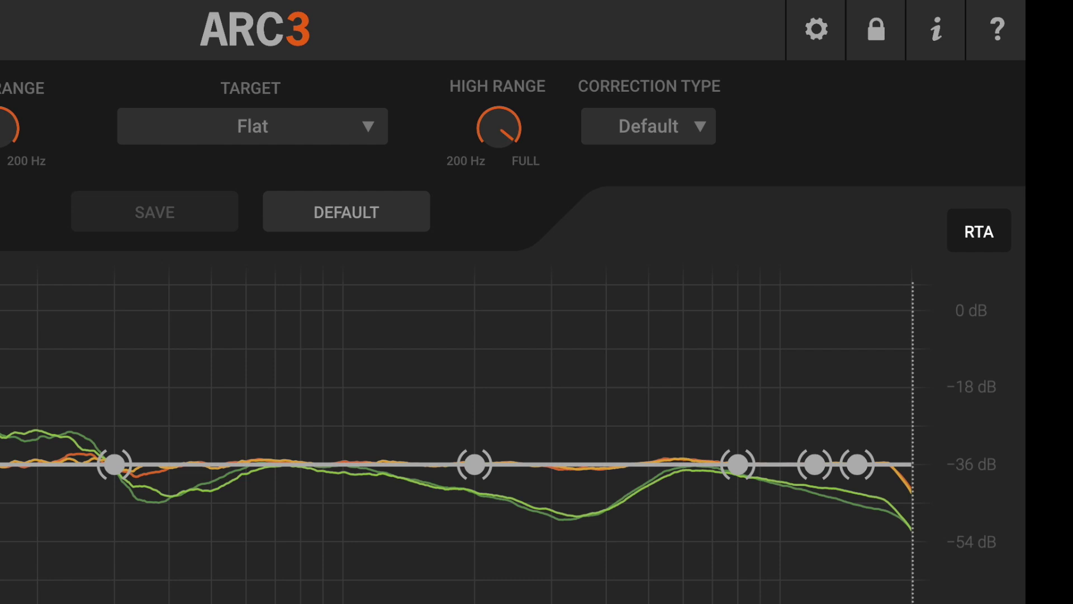
Try the Sharp correction type, then settle on Broad.
left_click(673, 126)
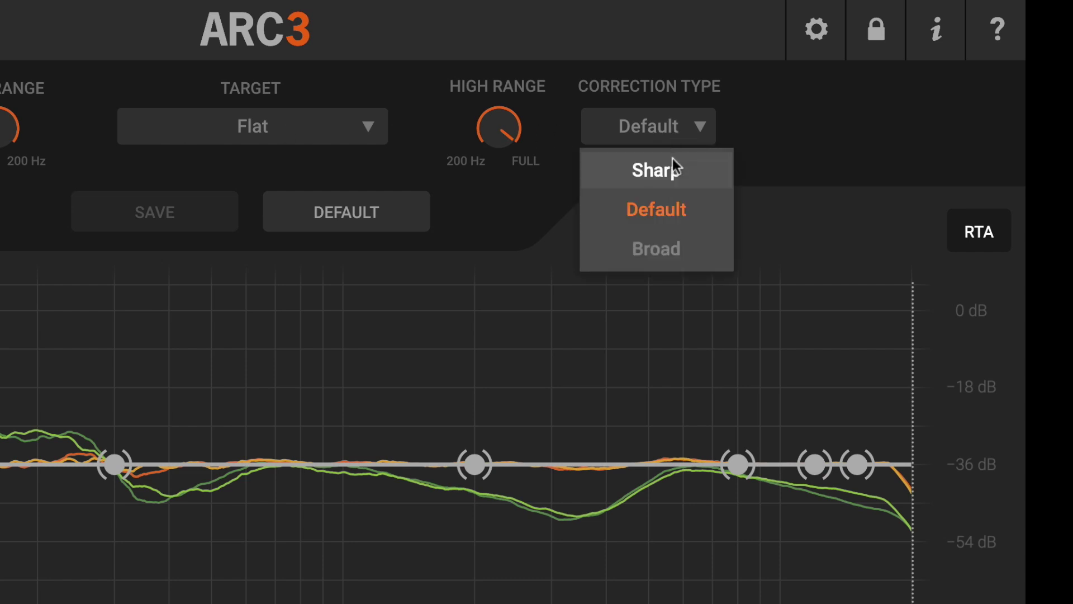
left_click(662, 171)
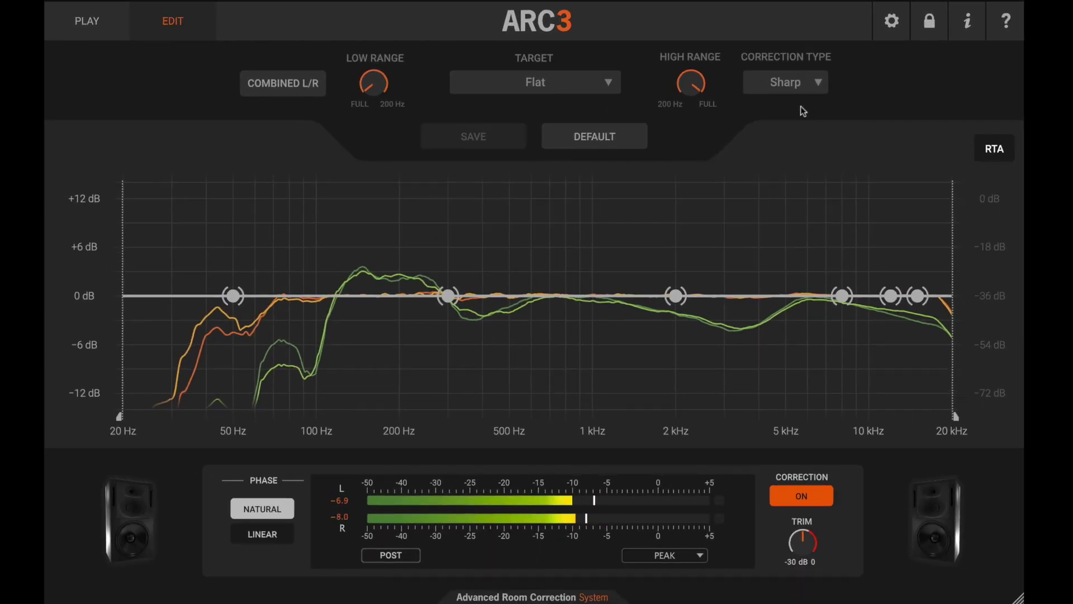
left_click(800, 88)
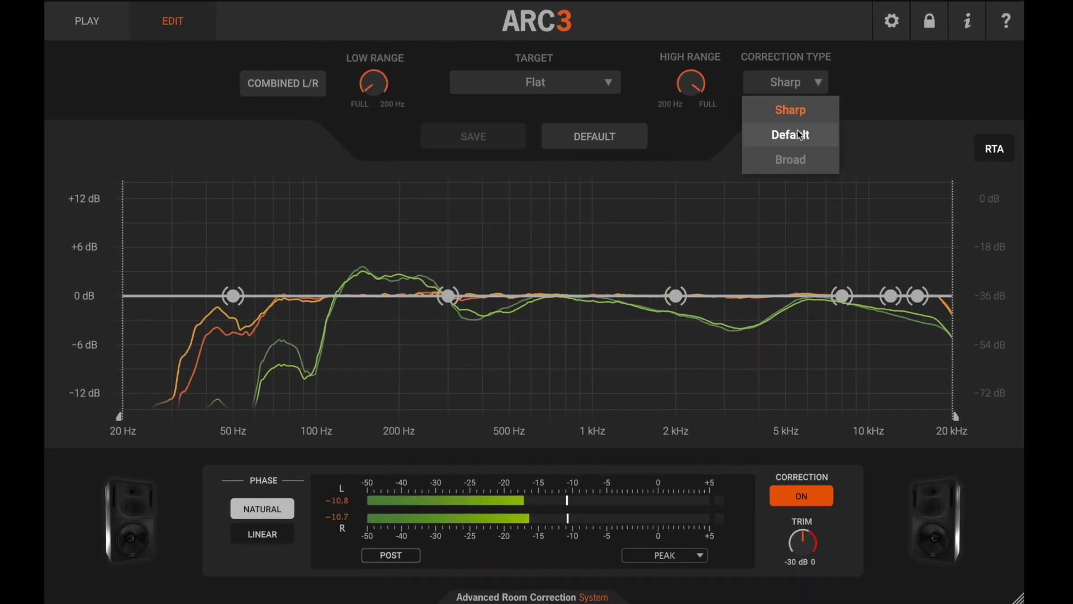
left_click(797, 160)
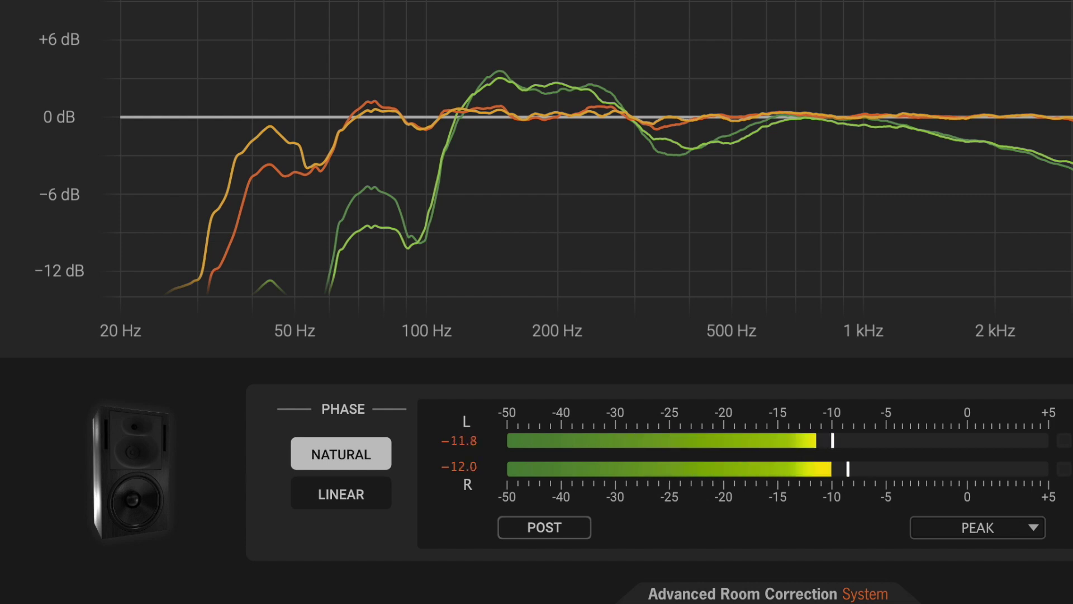
Set the phase mode to Linear.
left_click(322, 502)
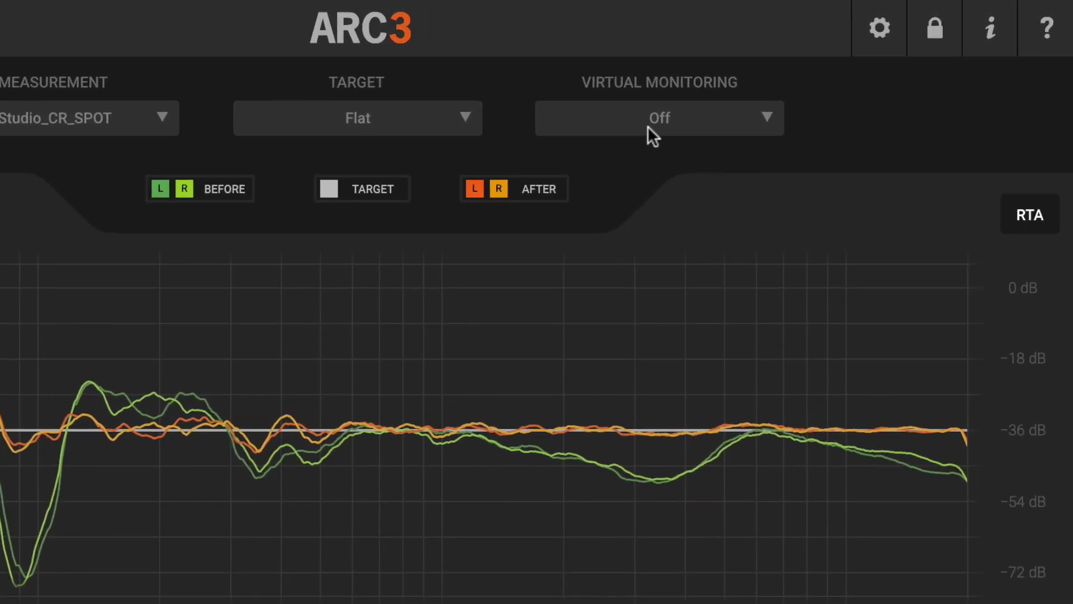
Audition the 80s Nearfield N10 speaker model through virtual monitoring.
left_click(741, 84)
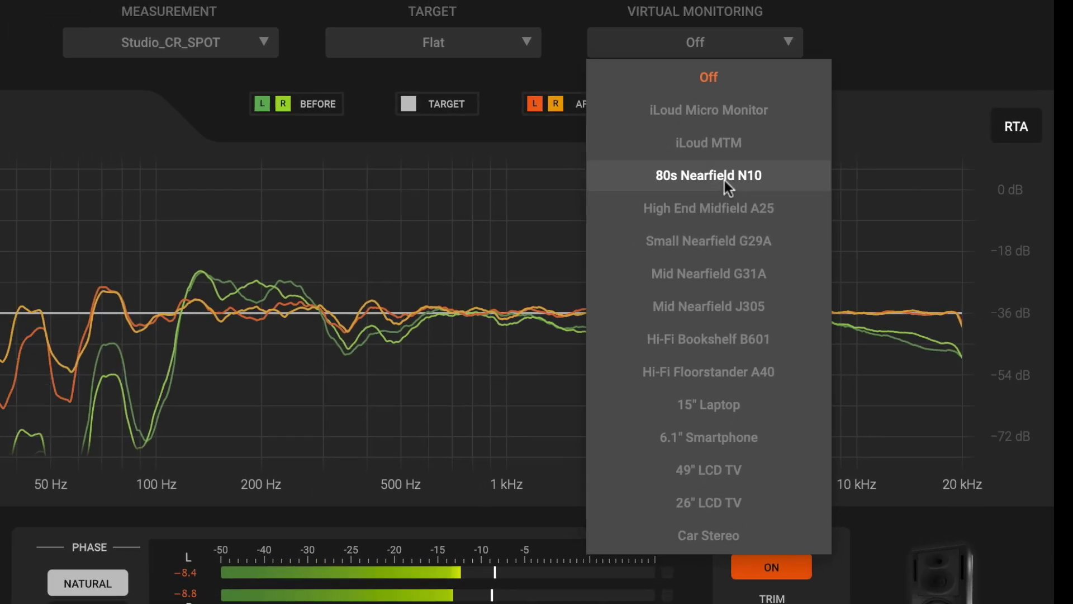
left_click(724, 180)
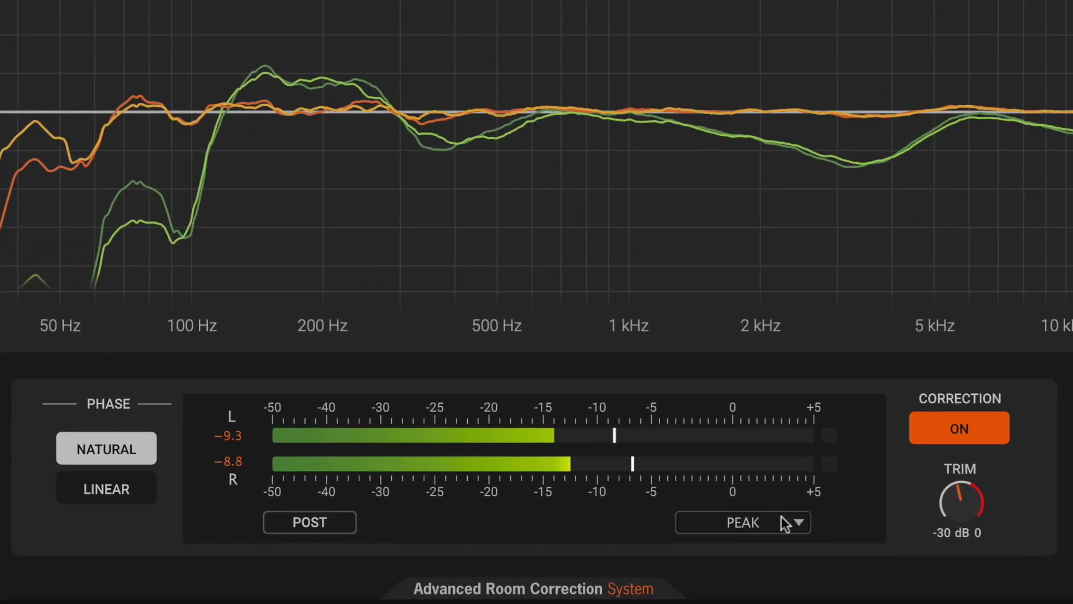
Switch the meter mode to RMS, then LUFS-S & DR, then back to Peak.
left_click(785, 525)
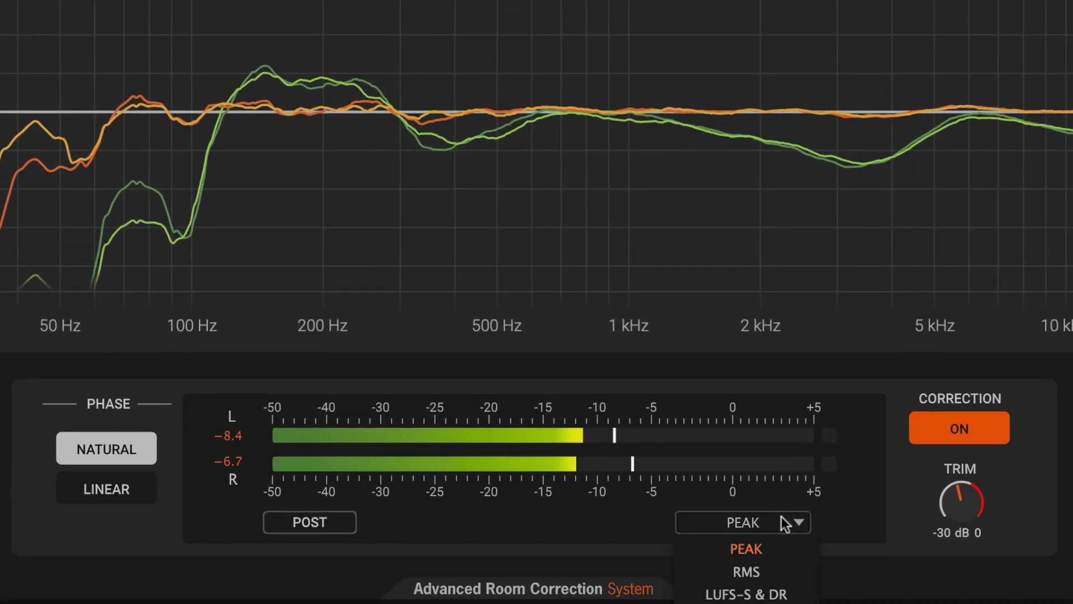
left_click(776, 564)
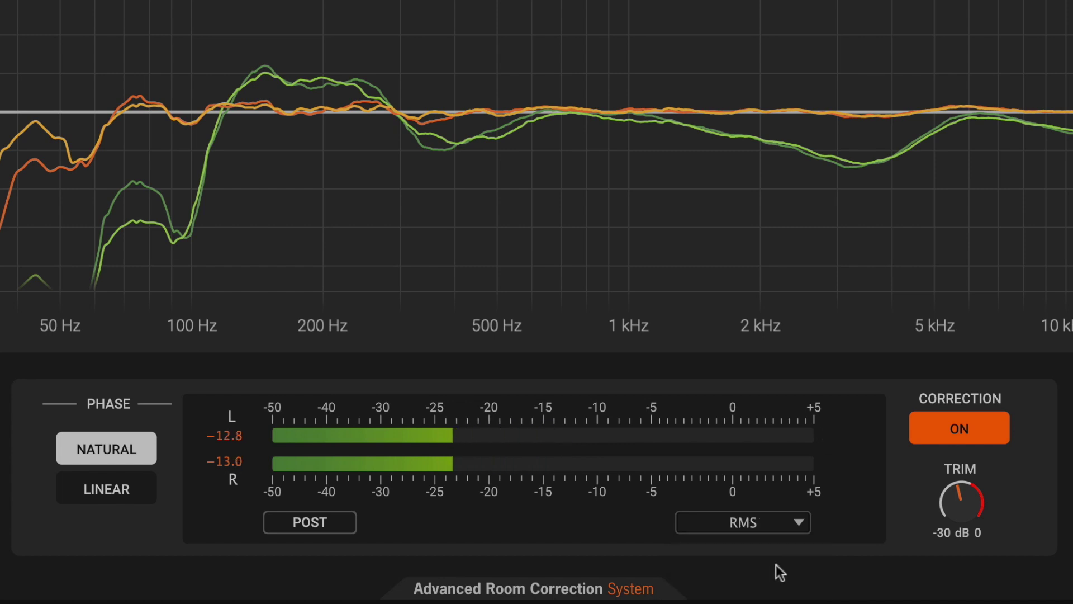
left_click(774, 521)
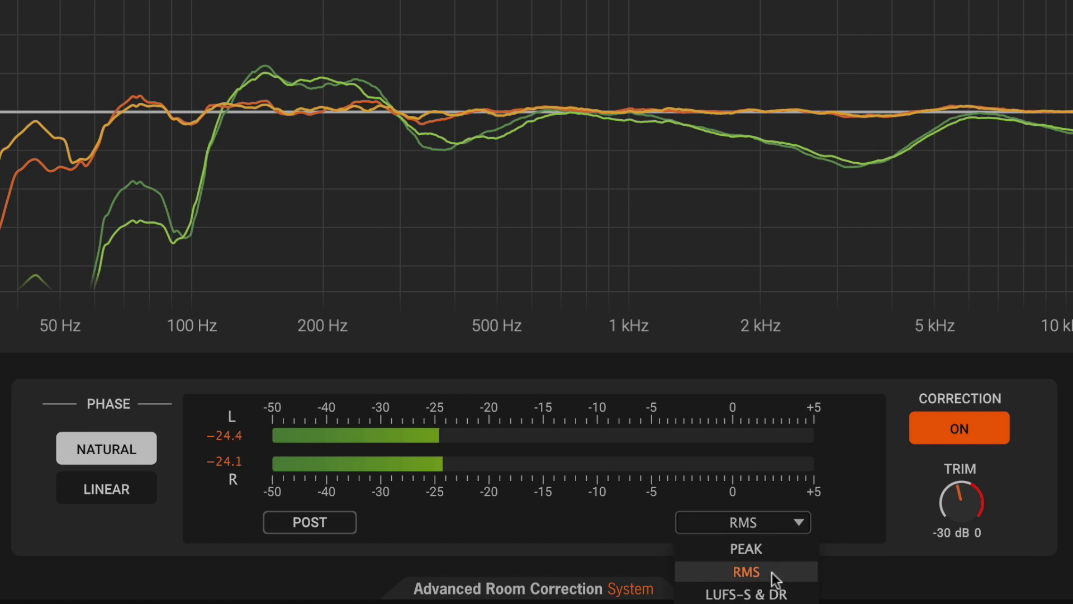
left_click(774, 593)
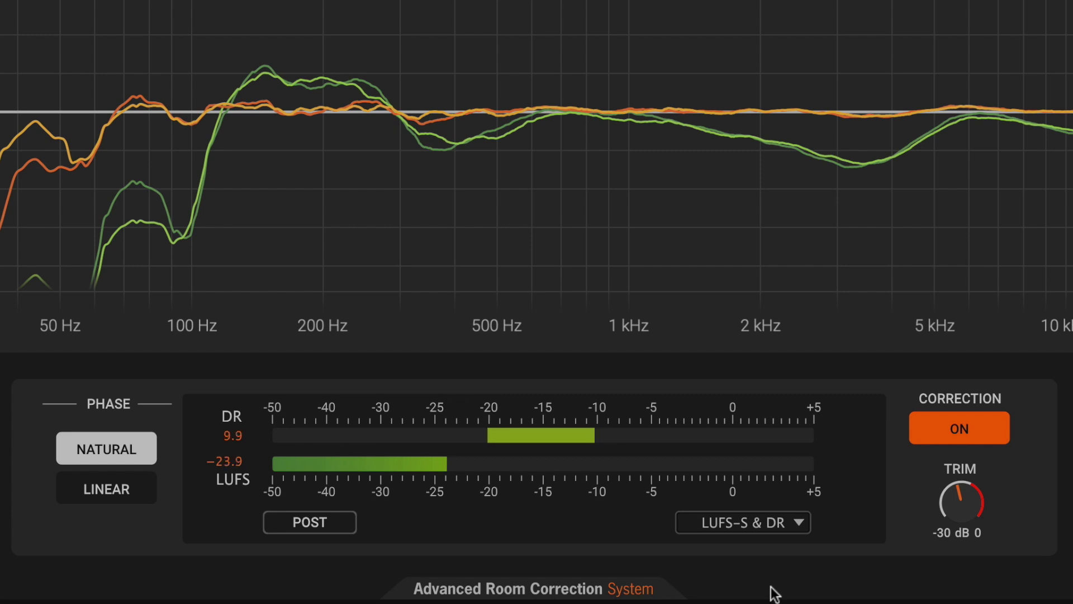
left_click(769, 522)
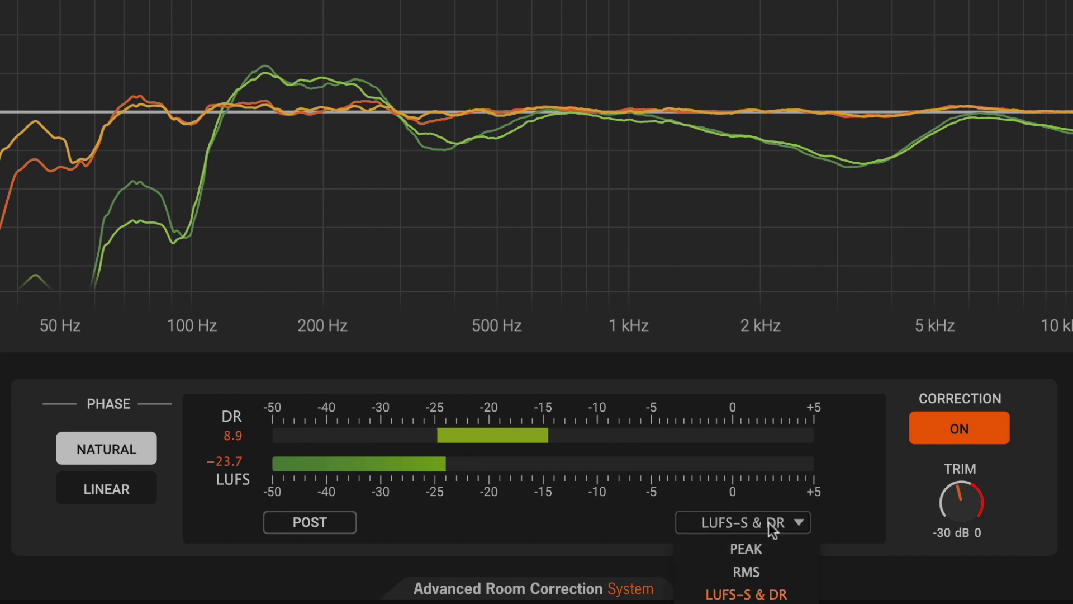